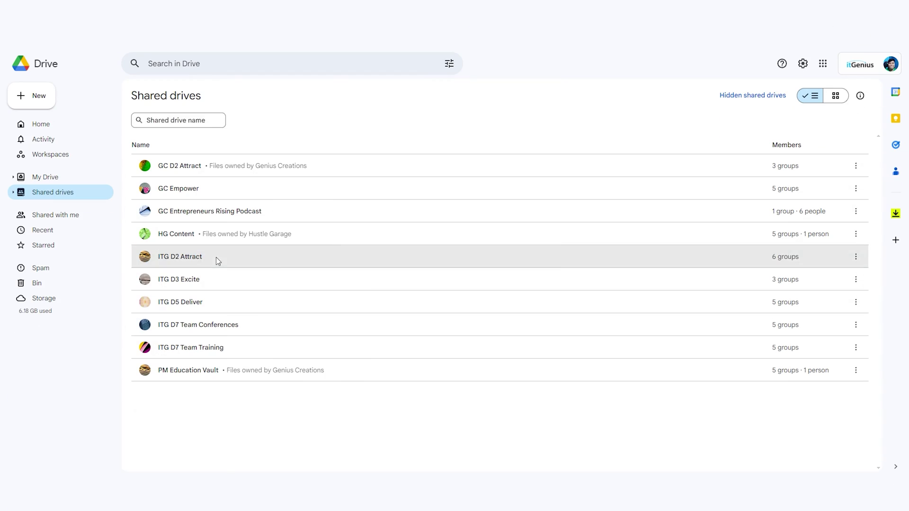
- Show the members of the ITG D2 Attract shared drive from its context menu
{"action": "right_click", "coordinate": [216, 257]}
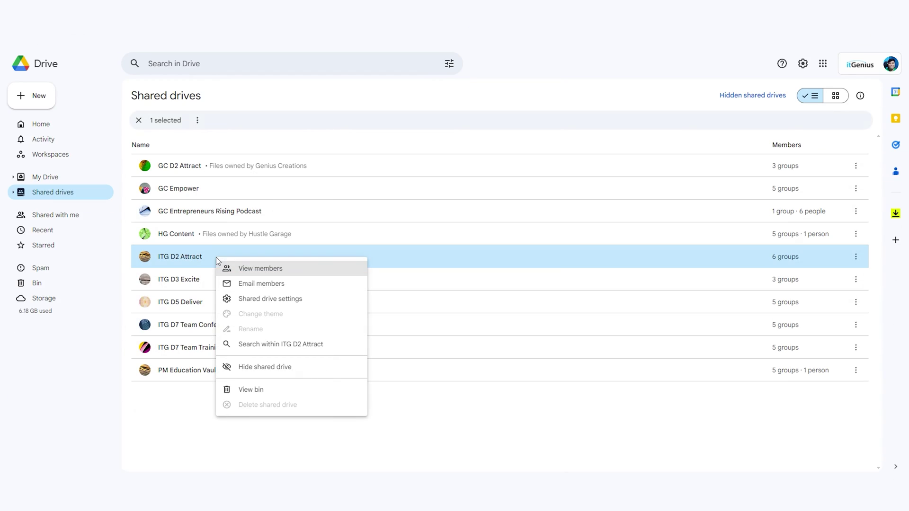
{"action": "left_click", "coordinate": [242, 270]}
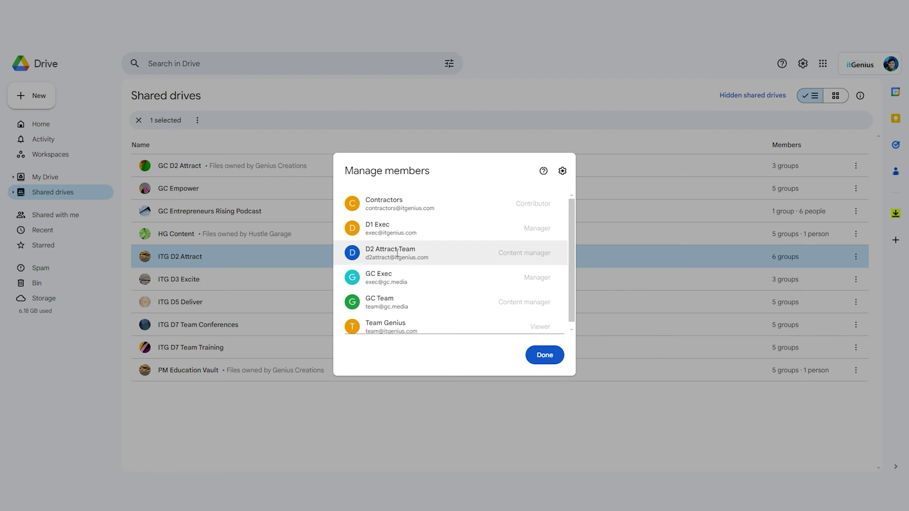
{"action": "mouse_move", "coordinate": [433, 251]}
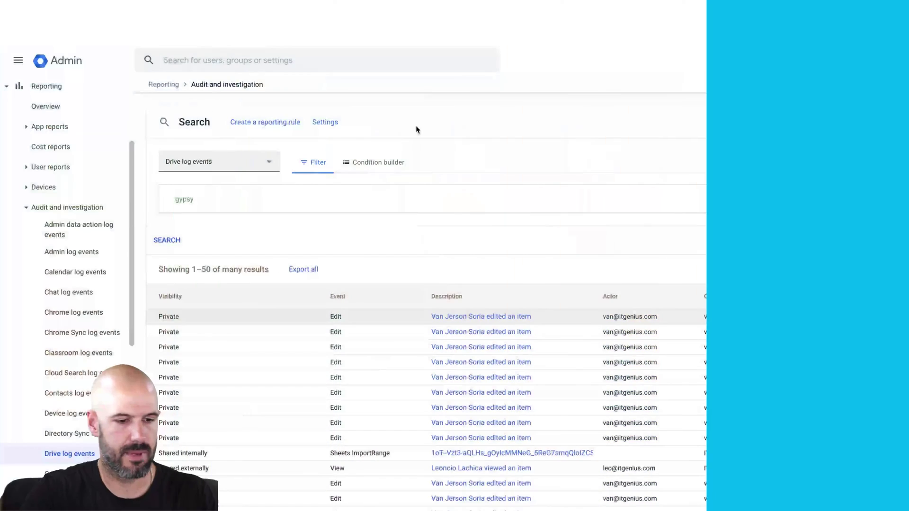
- Return to the Admin console home page with its Users, Billing, Domains and Alerts cards
{"action": "scroll", "coordinate": [67, 100], "scroll_direction": "up", "scroll_amount": 3}
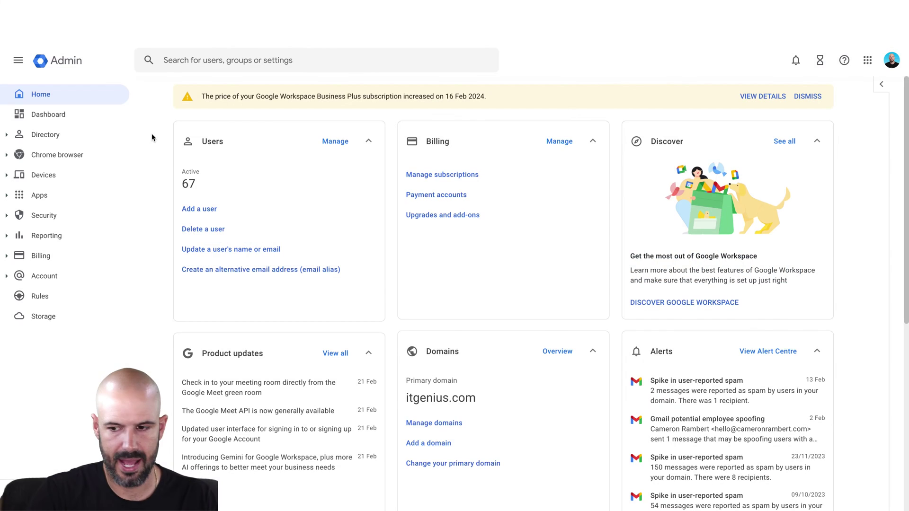
- View the Organisational units list under Directory, then move on to Users
{"action": "left_click", "coordinate": [9, 134]}
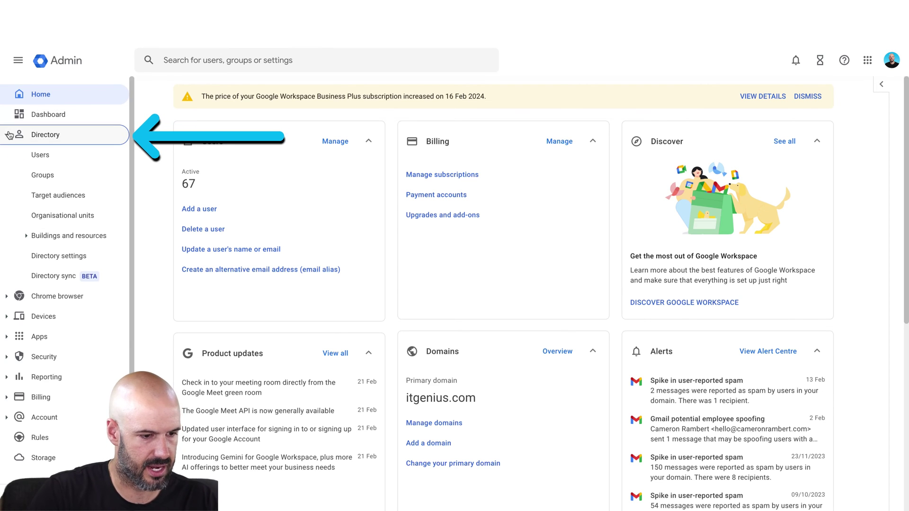
{"action": "left_click", "coordinate": [105, 220]}
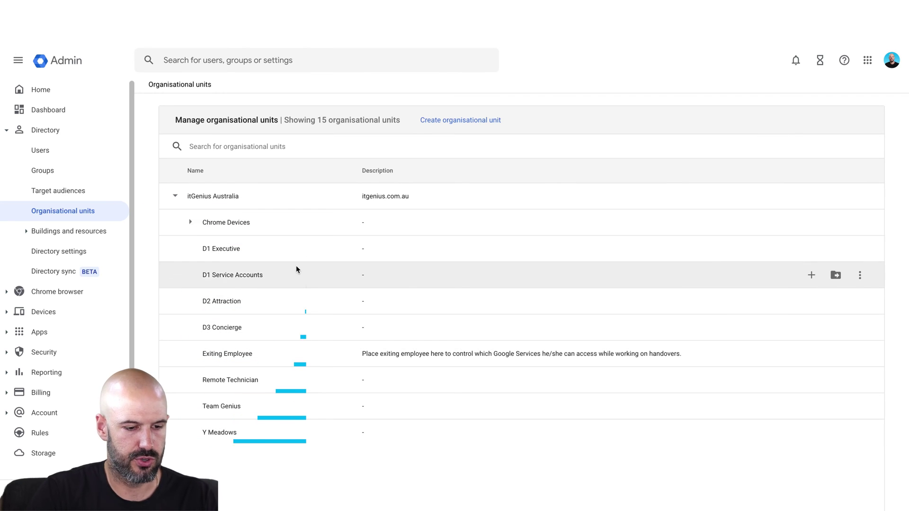
{"action": "left_click", "coordinate": [79, 156]}
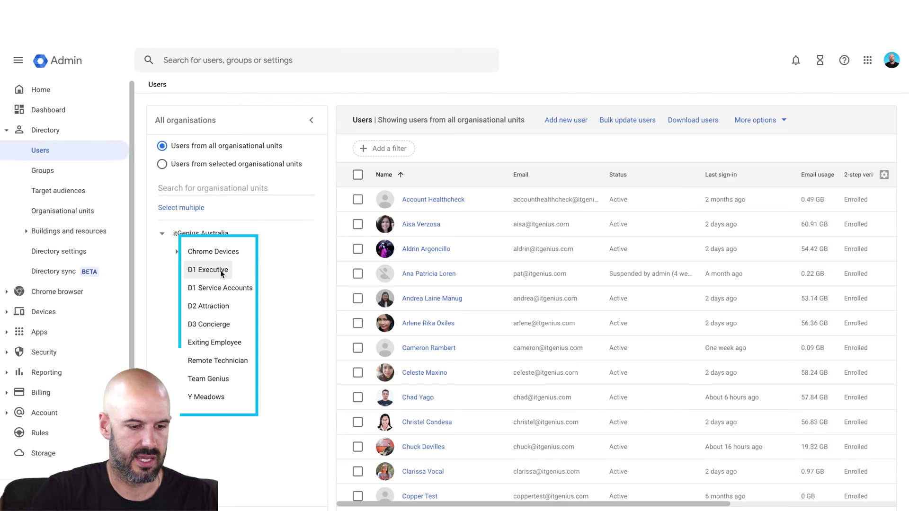
- Filter users by D1 Executive, D1 Service Accounts, D2 Attraction, D3 Concierge, then D1 Executive again
{"action": "left_click", "coordinate": [221, 271]}
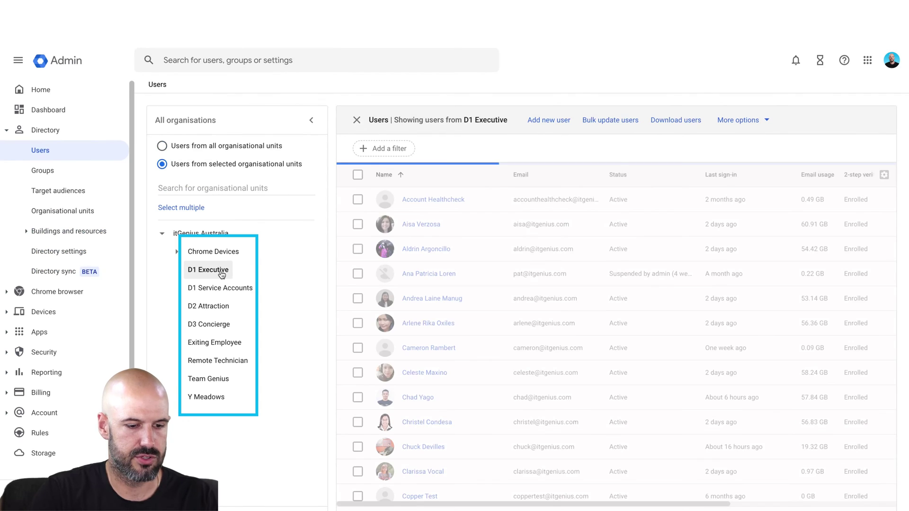
{"action": "left_click", "coordinate": [224, 286]}
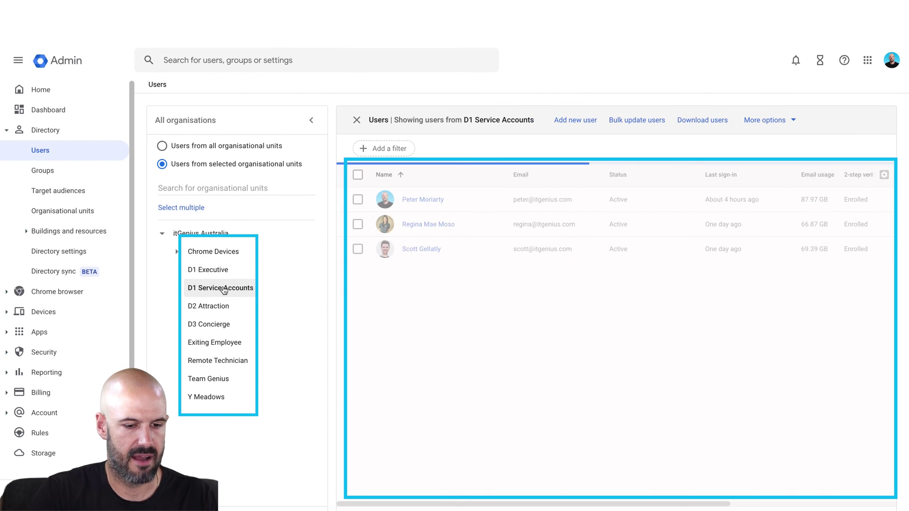
{"action": "left_click", "coordinate": [219, 308]}
{"action": "left_click", "coordinate": [216, 325]}
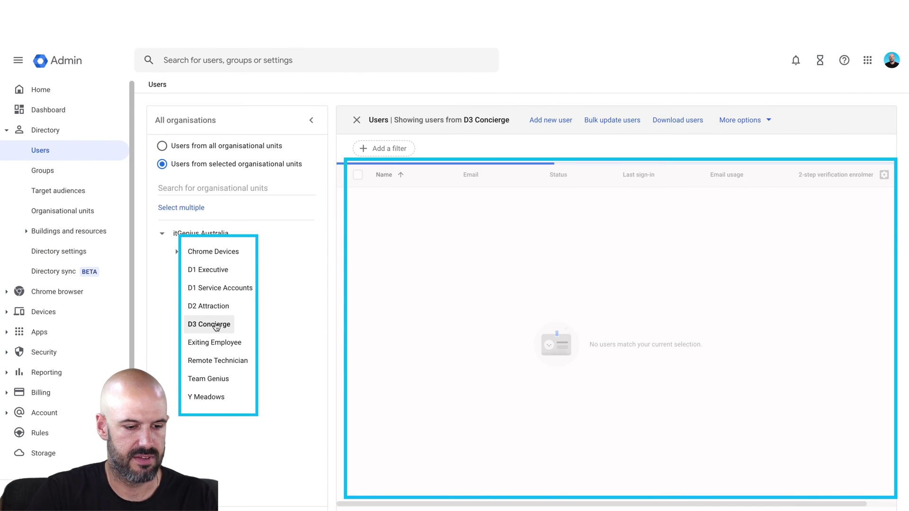
{"action": "left_click", "coordinate": [213, 272]}
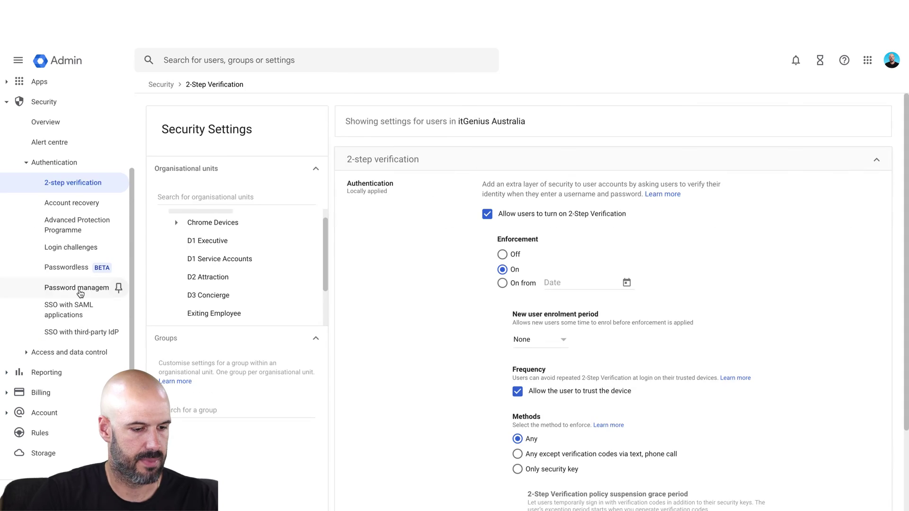
{"action": "left_click", "coordinate": [115, 287]}
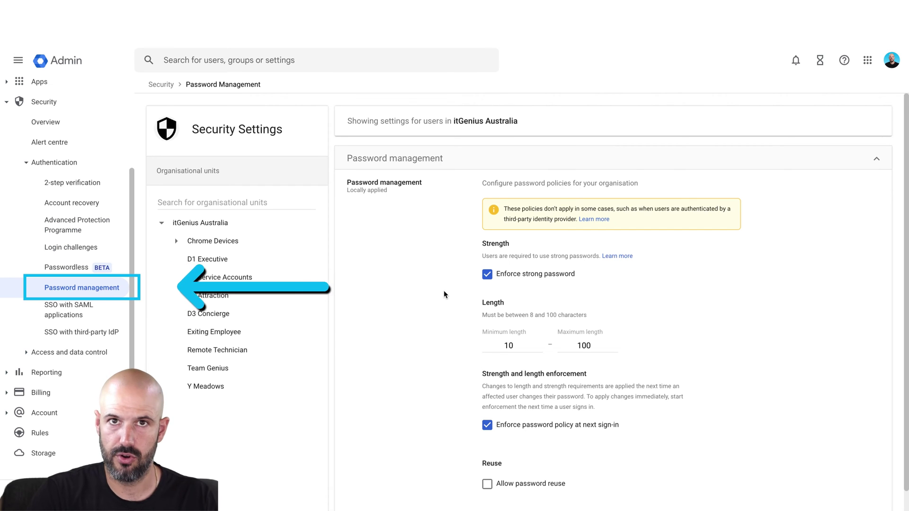
- Compare the password policies of itGenius Australia, D1 Service Accounts and D2 Attraction
{"action": "scroll", "coordinate": [550, 285], "scroll_direction": "down", "scroll_amount": 2}
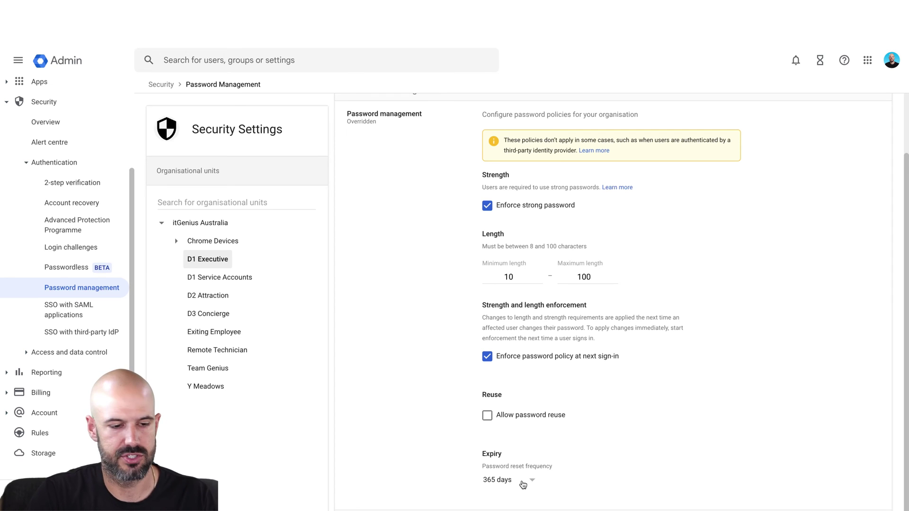
{"action": "left_click", "coordinate": [223, 227]}
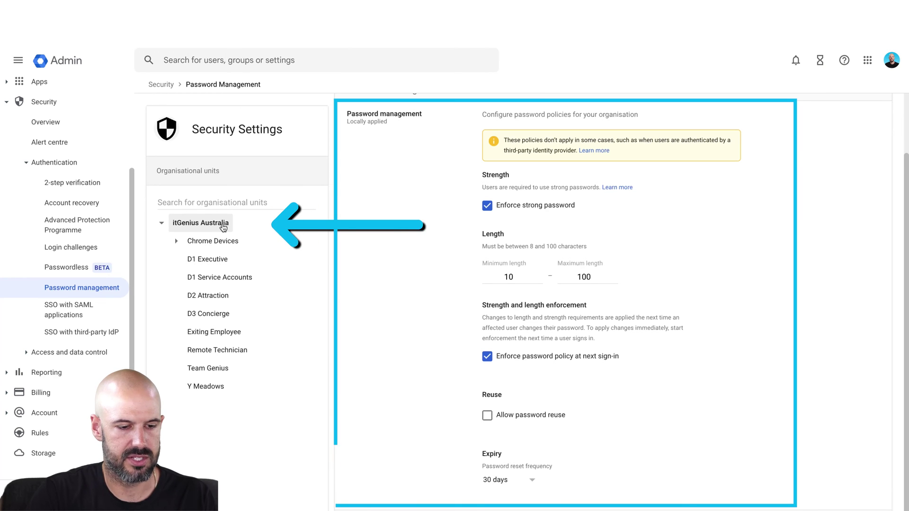
{"action": "left_click", "coordinate": [220, 278]}
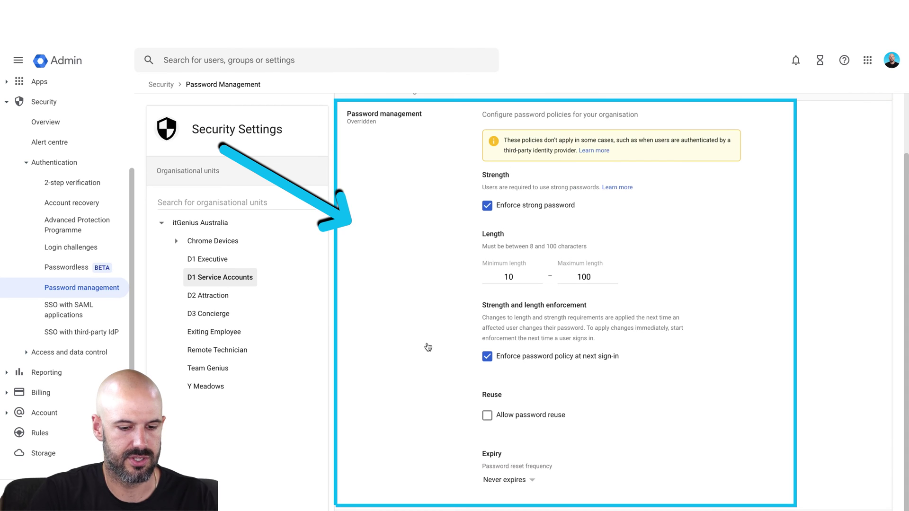
{"action": "left_click", "coordinate": [211, 297]}
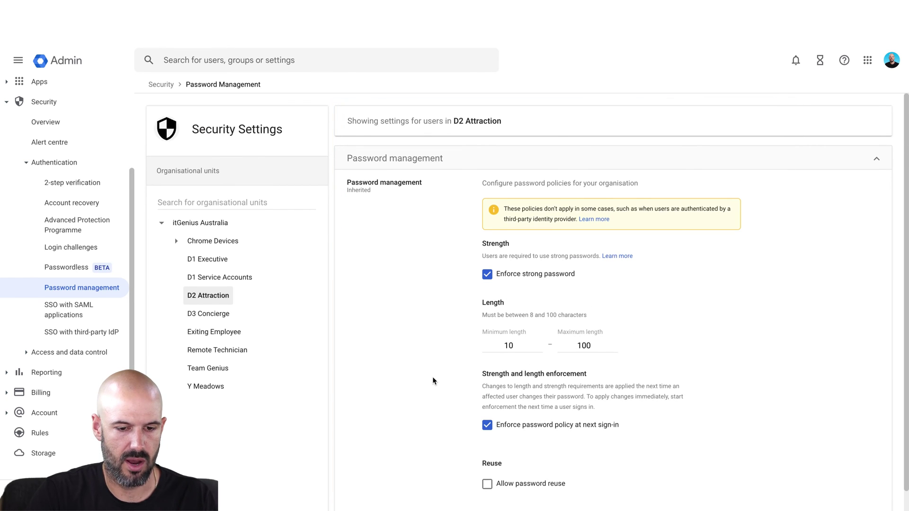
- Check the D1 Executive password policy and note its Overridden status
{"action": "left_click", "coordinate": [215, 260]}
{"action": "scroll", "coordinate": [439, 318], "scroll_direction": "down", "scroll_amount": 2}
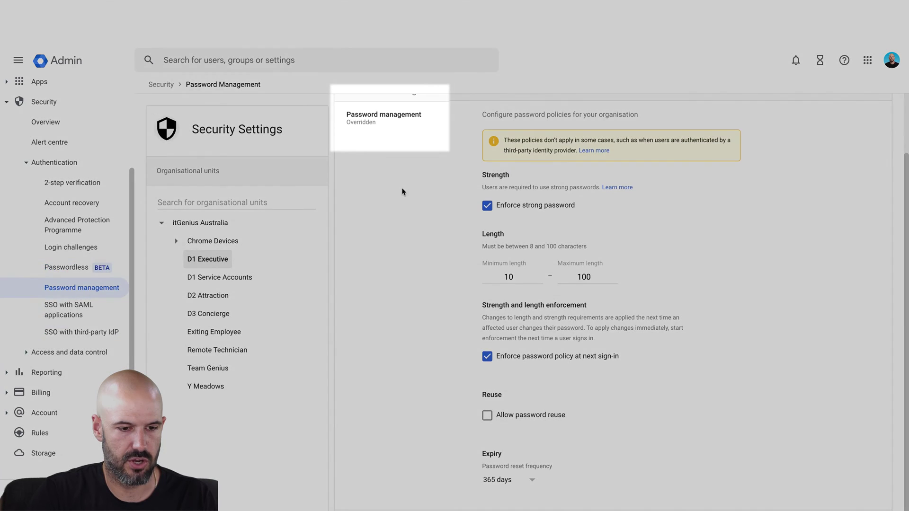
{"action": "left_click_drag", "start_coordinate": [347, 123], "coordinate": [379, 123]}
{"action": "left_click", "coordinate": [384, 261]}
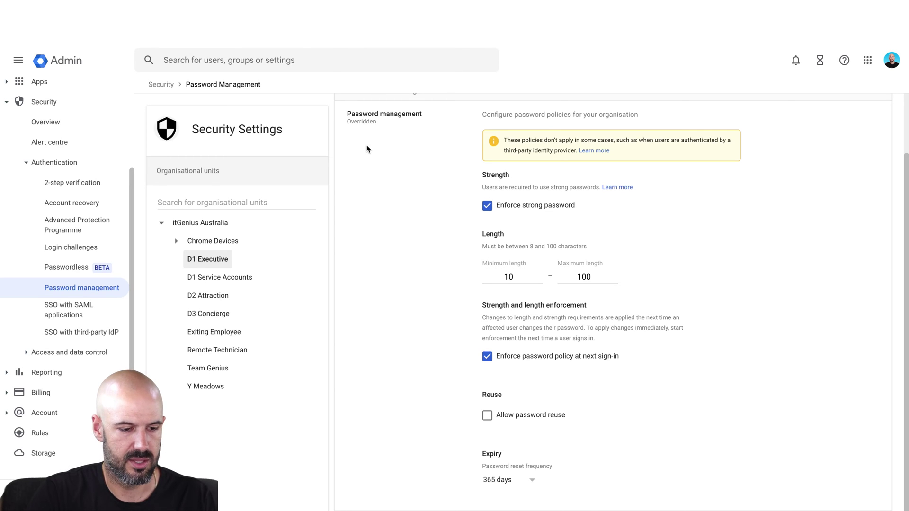
- Change D2 Attraction's inherited password reset frequency from 30 to 60 days
{"action": "left_click", "coordinate": [214, 299]}
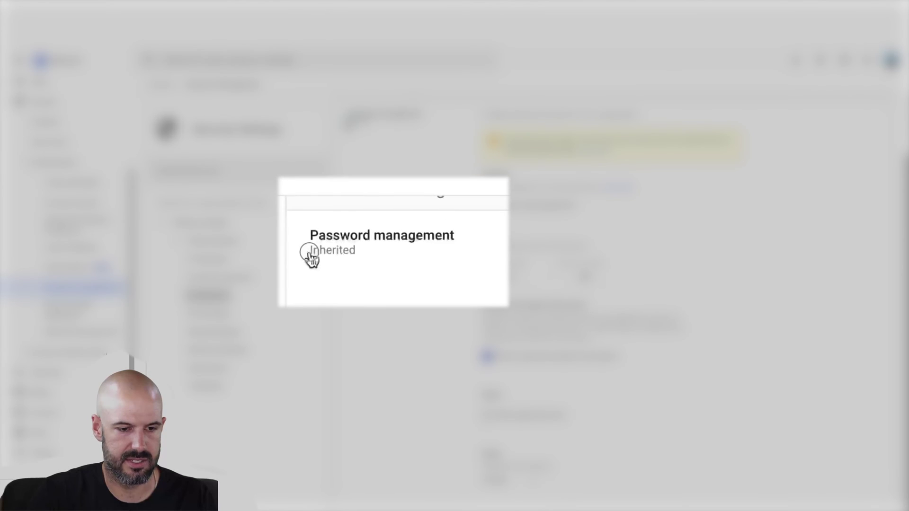
{"action": "left_click_drag", "start_coordinate": [346, 122], "coordinate": [375, 124]}
{"action": "left_click", "coordinate": [369, 260]}
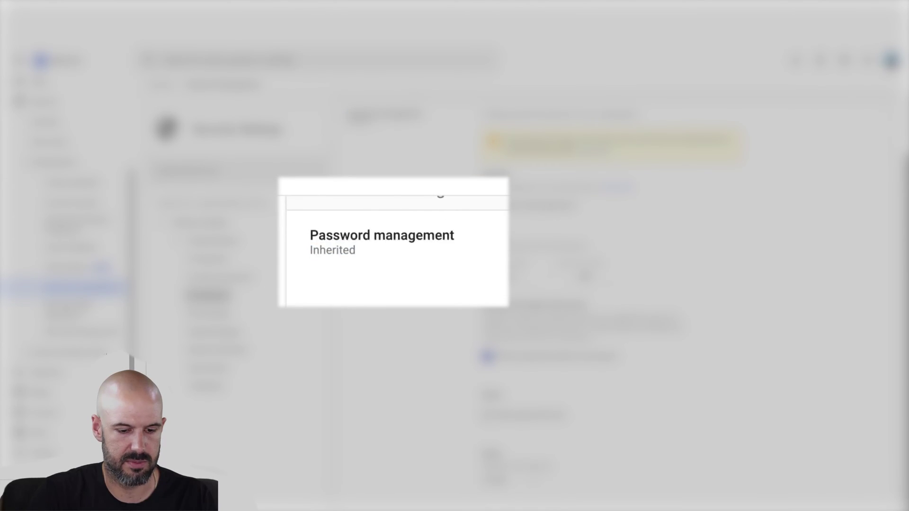
{"action": "left_click", "coordinate": [516, 457]}
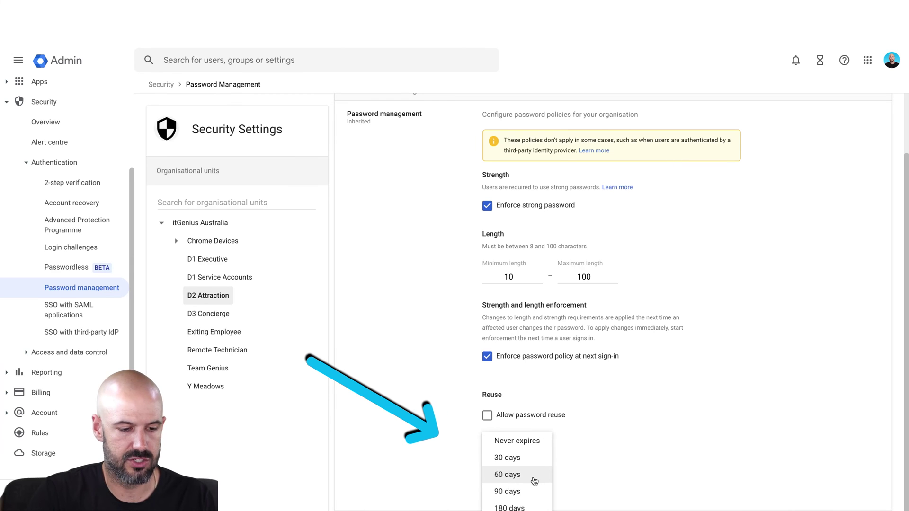
{"action": "left_click", "coordinate": [533, 478]}
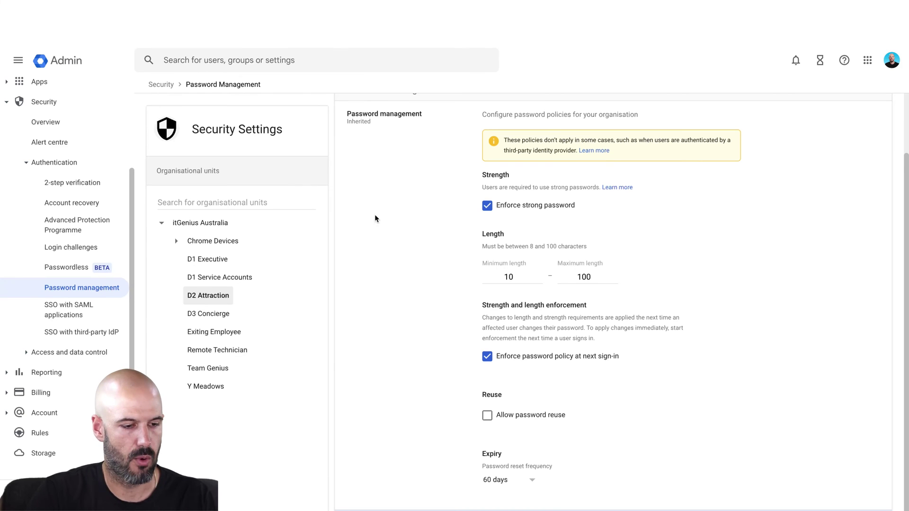
- Go to Directory > Groups, leaving the password page, and open the D2 Attract Team group
{"action": "left_click", "coordinate": [7, 101]}
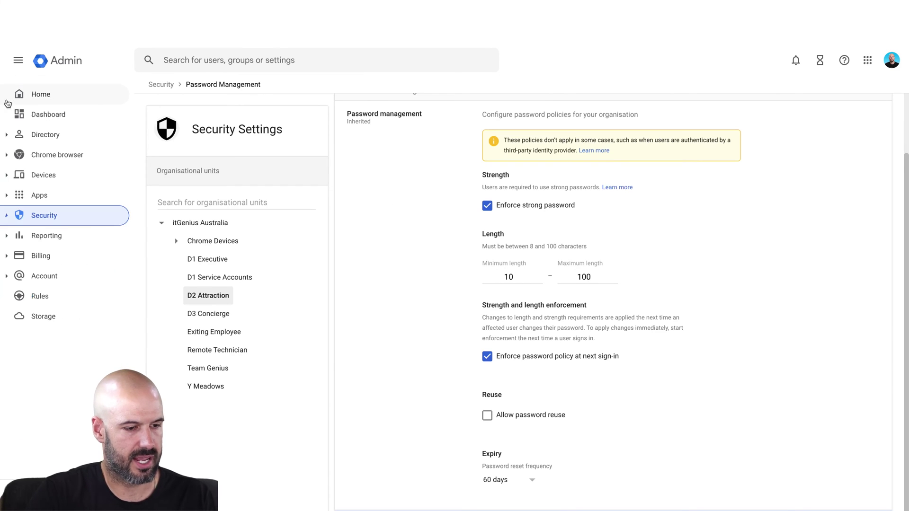
{"action": "left_click", "coordinate": [6, 135]}
{"action": "left_click", "coordinate": [88, 182]}
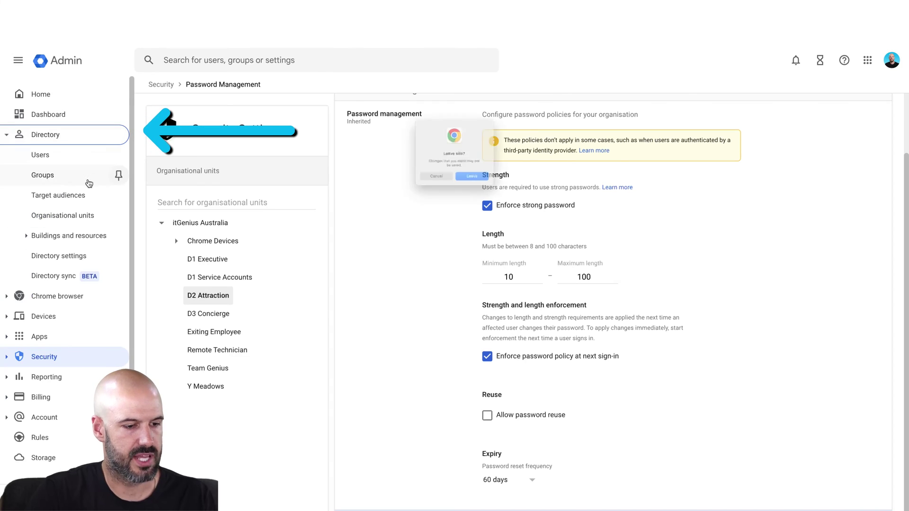
{"action": "left_click", "coordinate": [424, 192]}
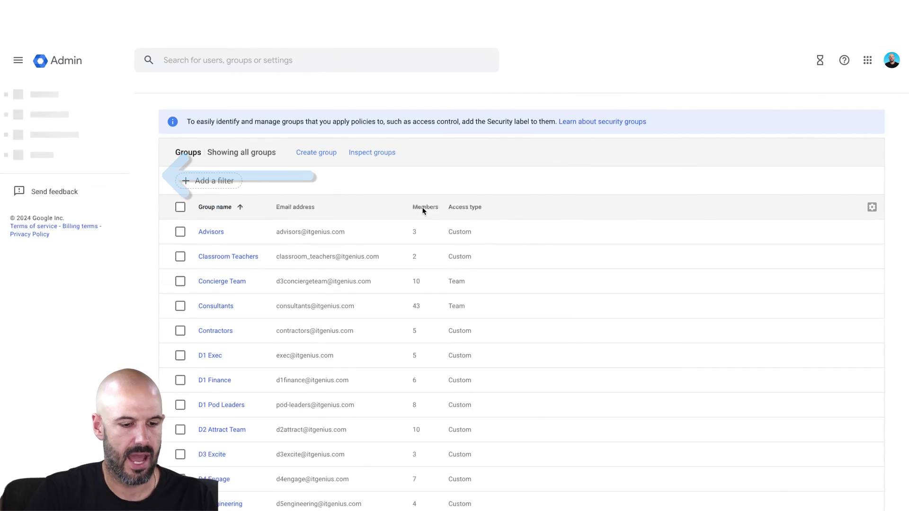
{"action": "scroll", "coordinate": [388, 283], "scroll_direction": "down", "scroll_amount": 1}
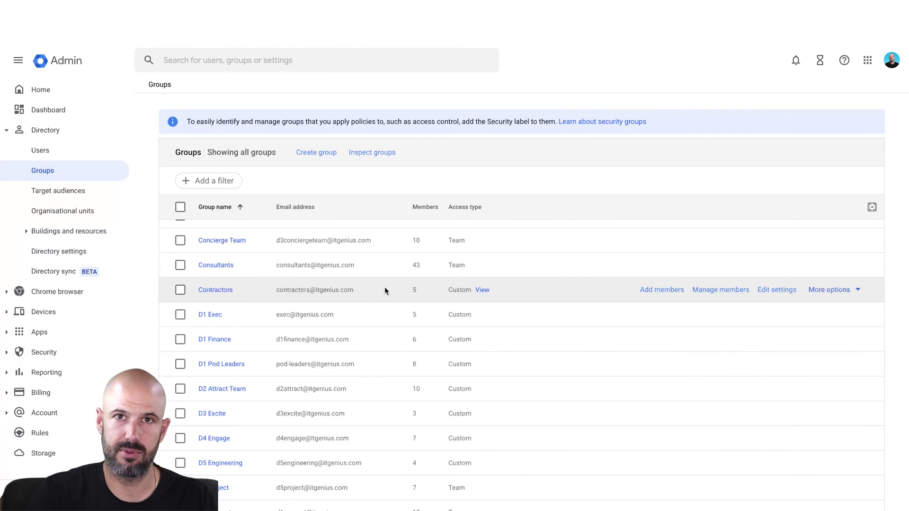
{"action": "scroll", "coordinate": [384, 290], "scroll_direction": "down", "scroll_amount": 2}
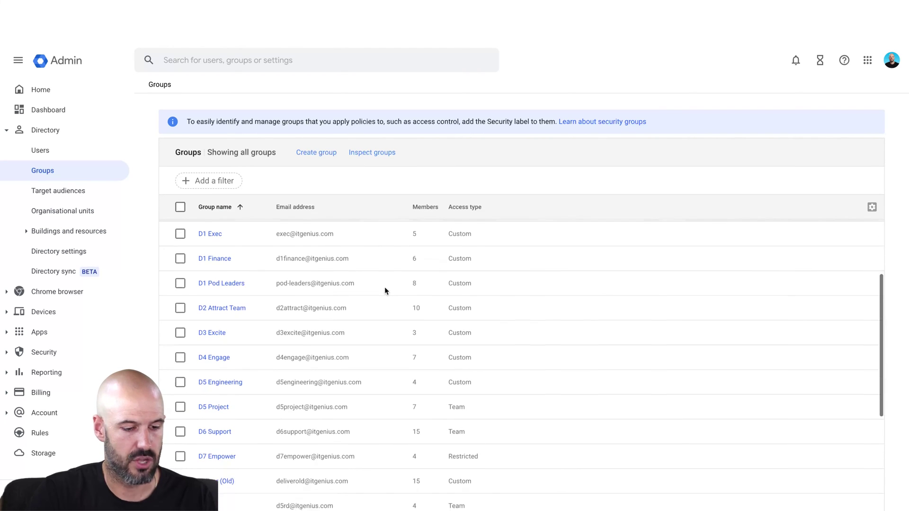
{"action": "left_click", "coordinate": [233, 310]}
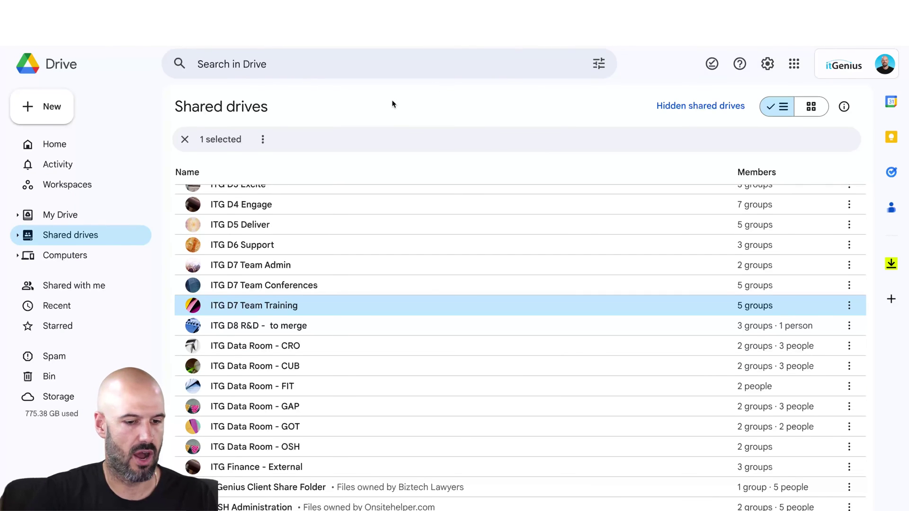
- Open Manage members for the ITG D2 Attract shared drive
{"action": "left_click", "coordinate": [115, 239]}
{"action": "scroll", "coordinate": [370, 292], "scroll_direction": "down", "scroll_amount": 10}
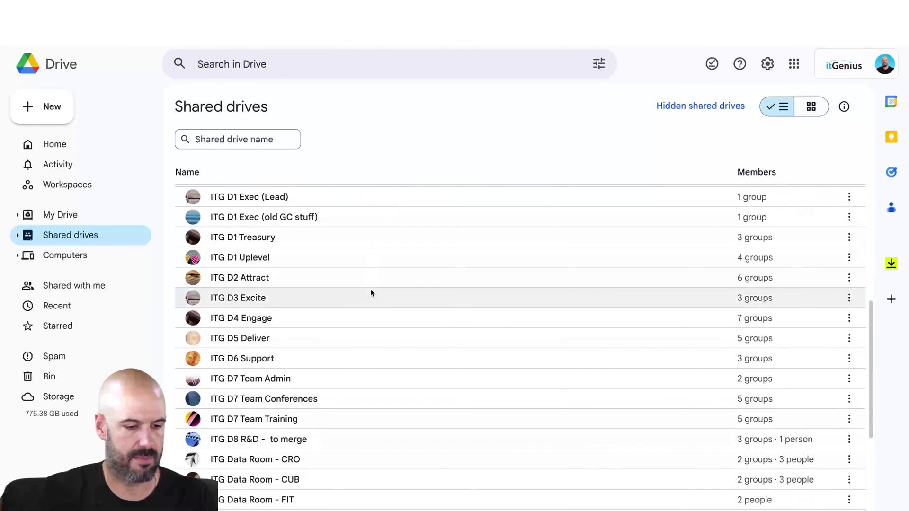
{"action": "left_click", "coordinate": [273, 277]}
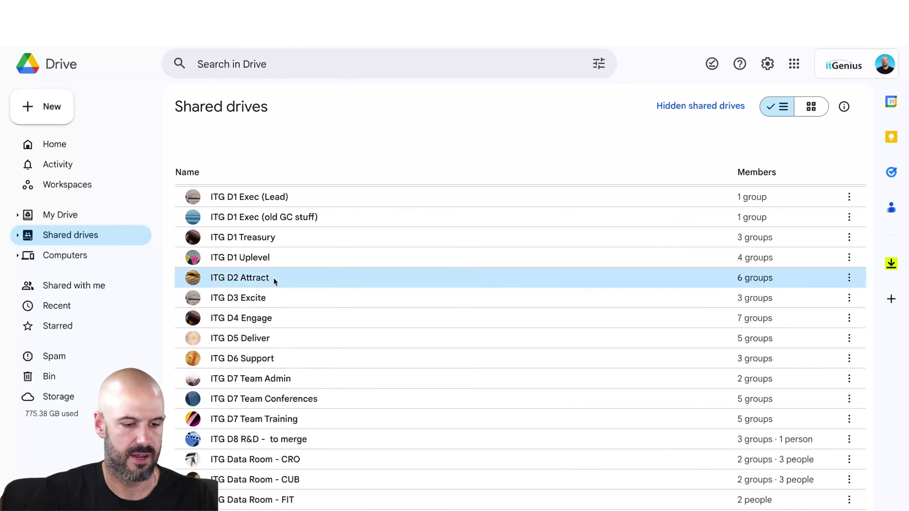
{"action": "right_click", "coordinate": [274, 277]}
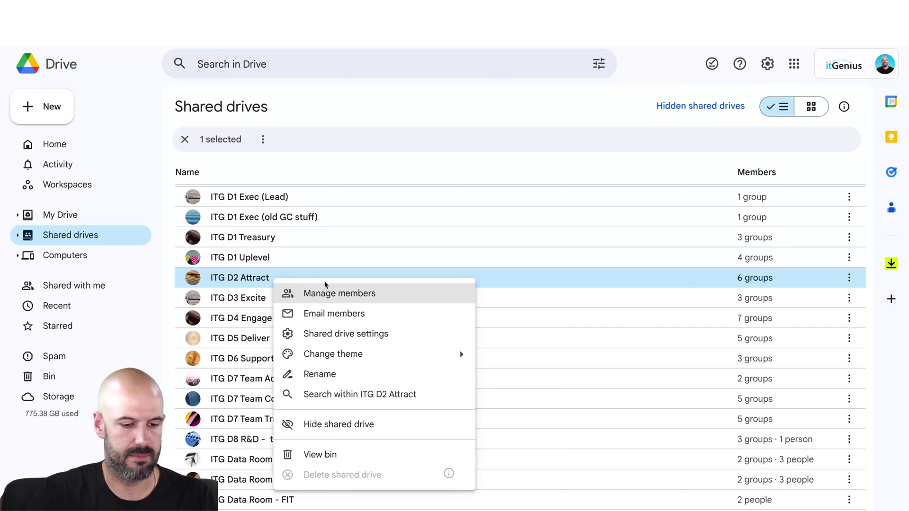
{"action": "left_click", "coordinate": [380, 296]}
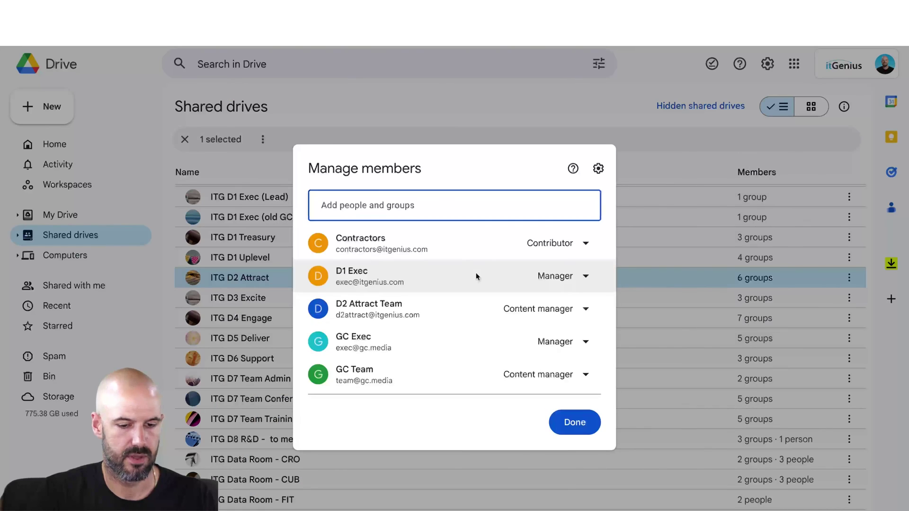
- Review the six member groups and their roles, highlighting the D2 Attract Team address
{"action": "scroll", "coordinate": [459, 285], "scroll_direction": "down", "scroll_amount": 1}
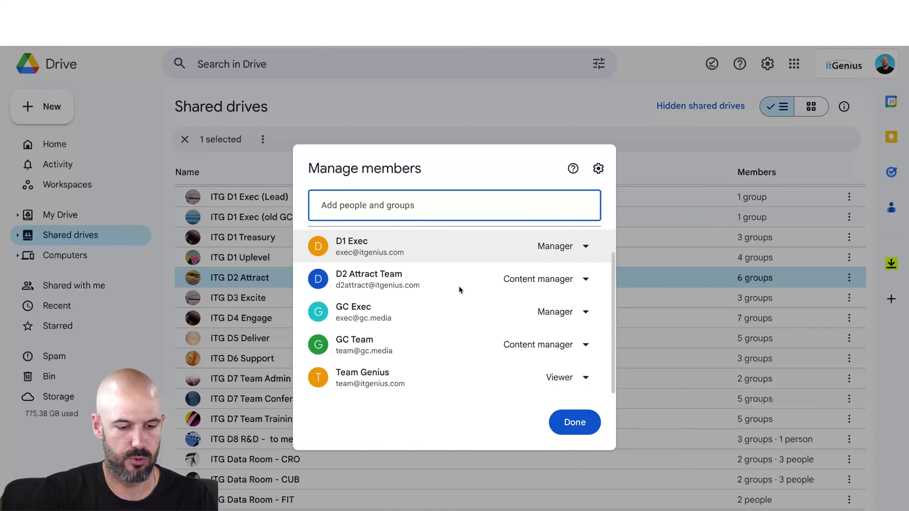
{"action": "scroll", "coordinate": [458, 285], "scroll_direction": "up", "scroll_amount": 1}
{"action": "left_click_drag", "start_coordinate": [338, 316], "coordinate": [427, 315]}
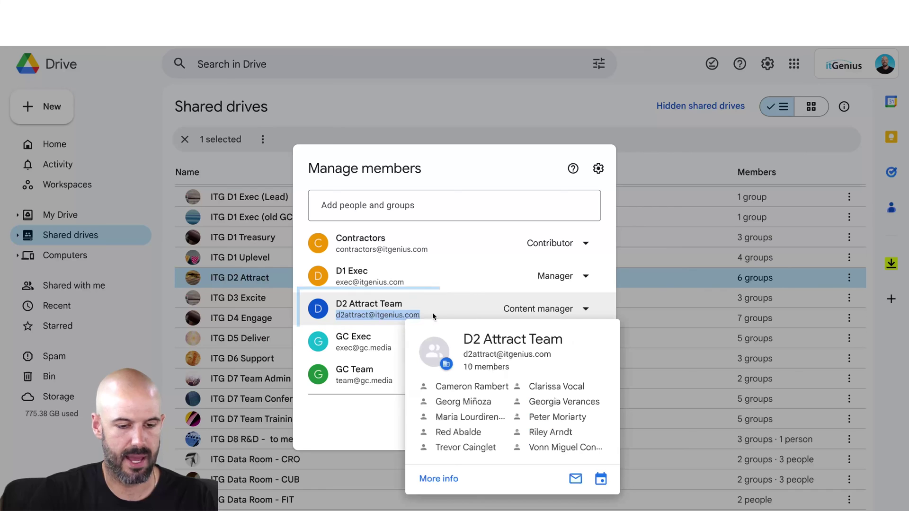
{"action": "left_click", "coordinate": [431, 314]}
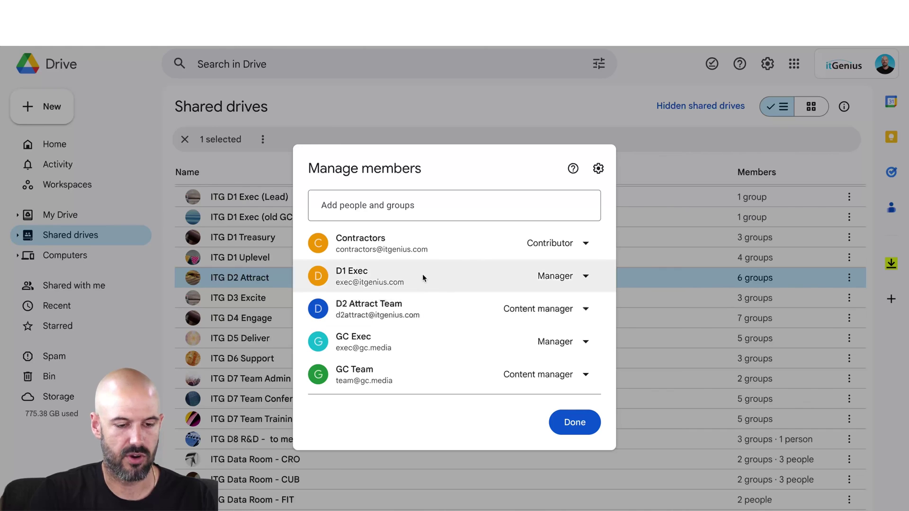
{"action": "mouse_move", "coordinate": [480, 279]}
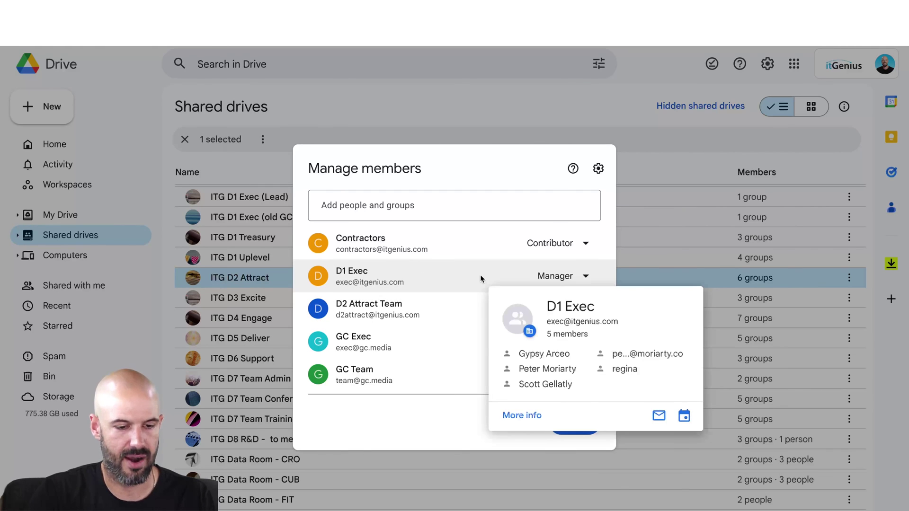
{"action": "scroll", "coordinate": [524, 348], "scroll_direction": "down", "scroll_amount": 1}
{"action": "scroll", "coordinate": [423, 323], "scroll_direction": "up", "scroll_amount": 1}
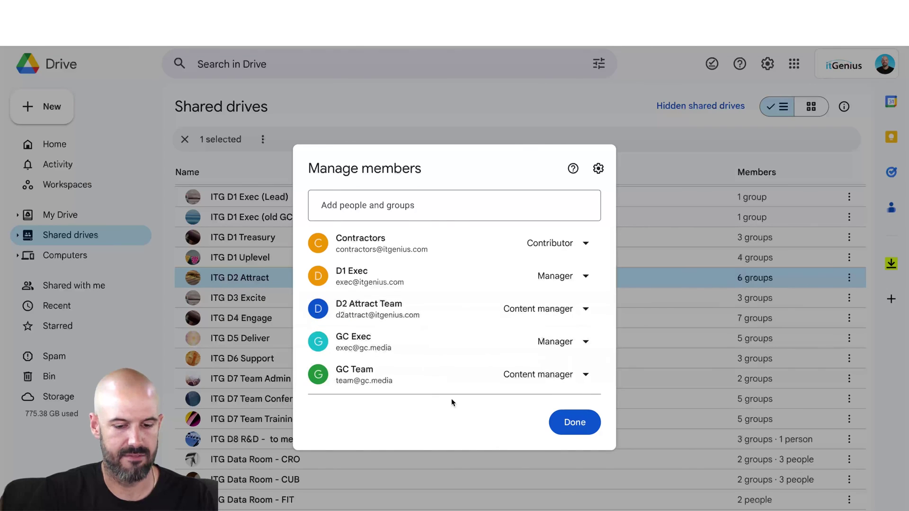